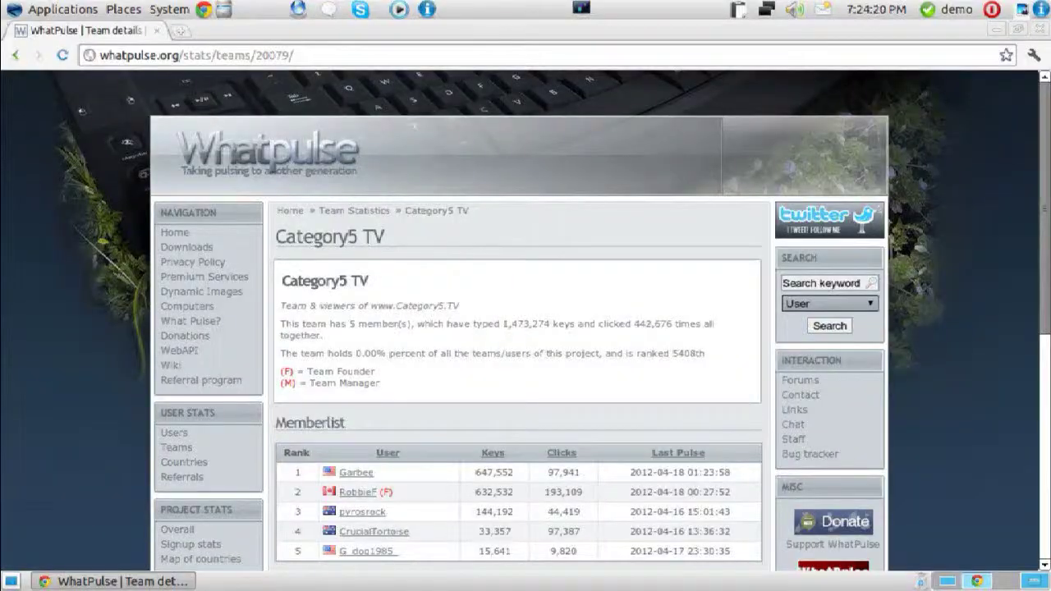
Scroll the Category5 TV team page to view its five-member ranking list
scroll(526, 329, down, 2)
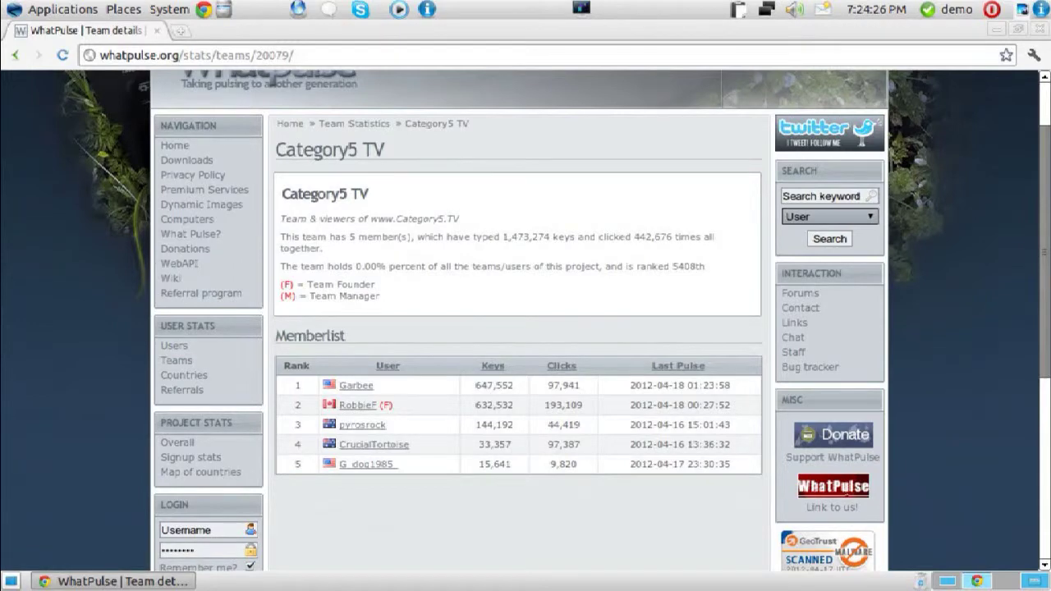
Open the second-ranked member's profile and highlight the Linux computer's 573,318 keystrokes
scroll(525, 329, down, 1)
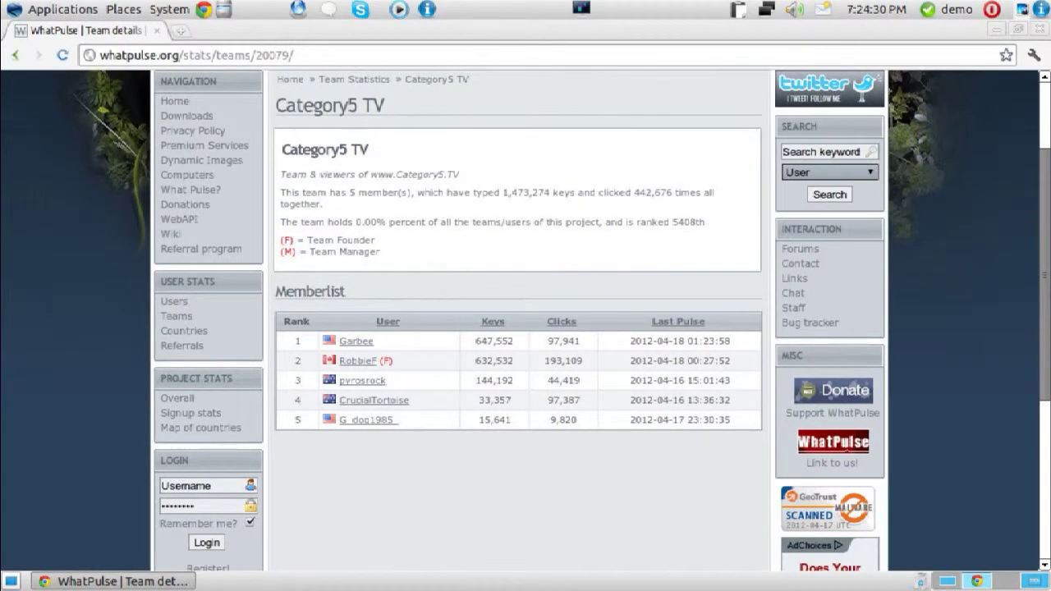
scroll(525, 329, up, 3)
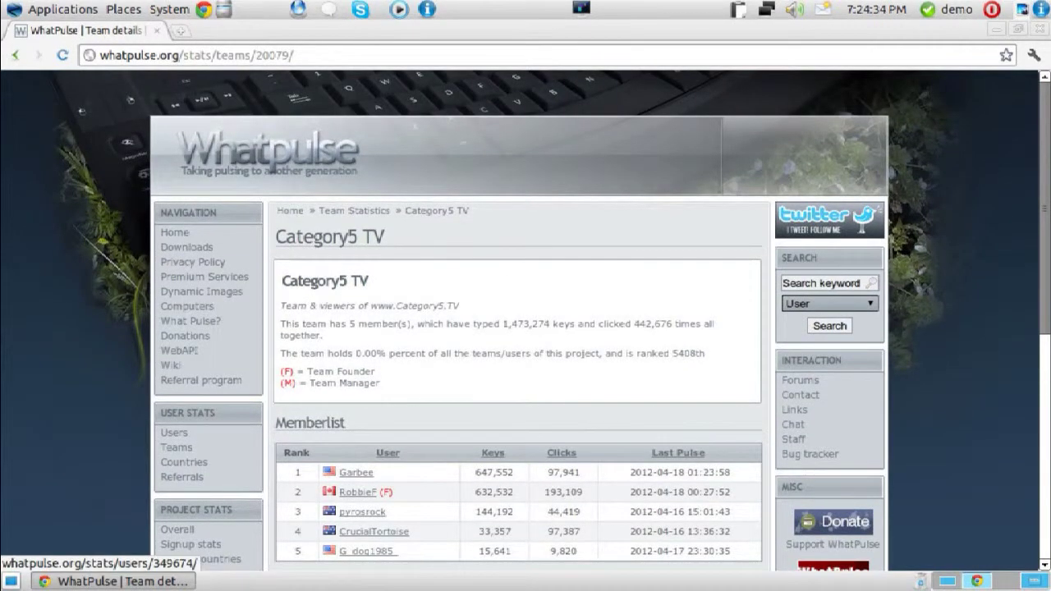
click(356, 472)
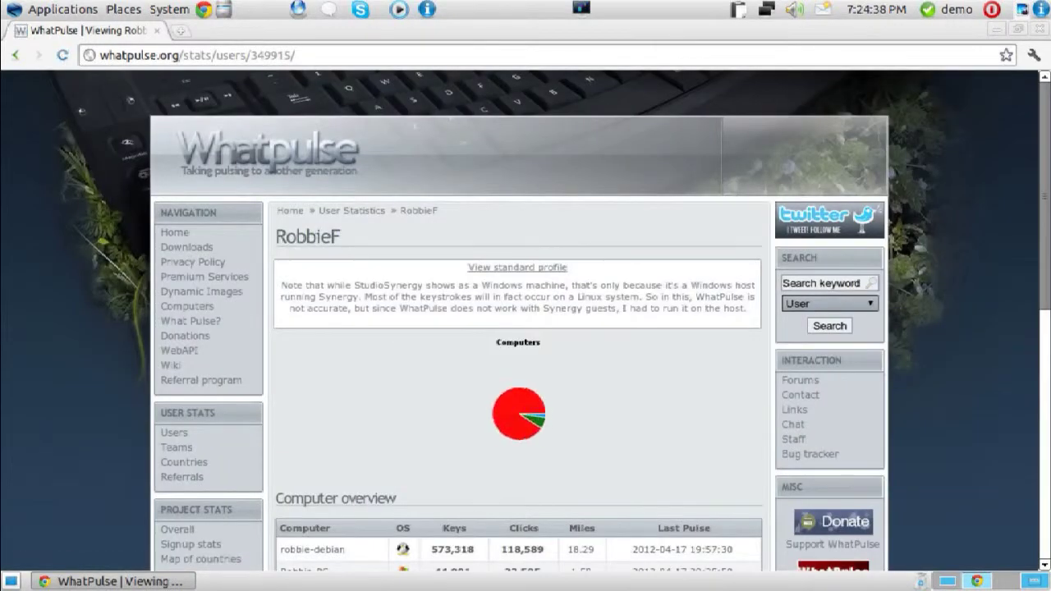
scroll(526, 329, down, 3)
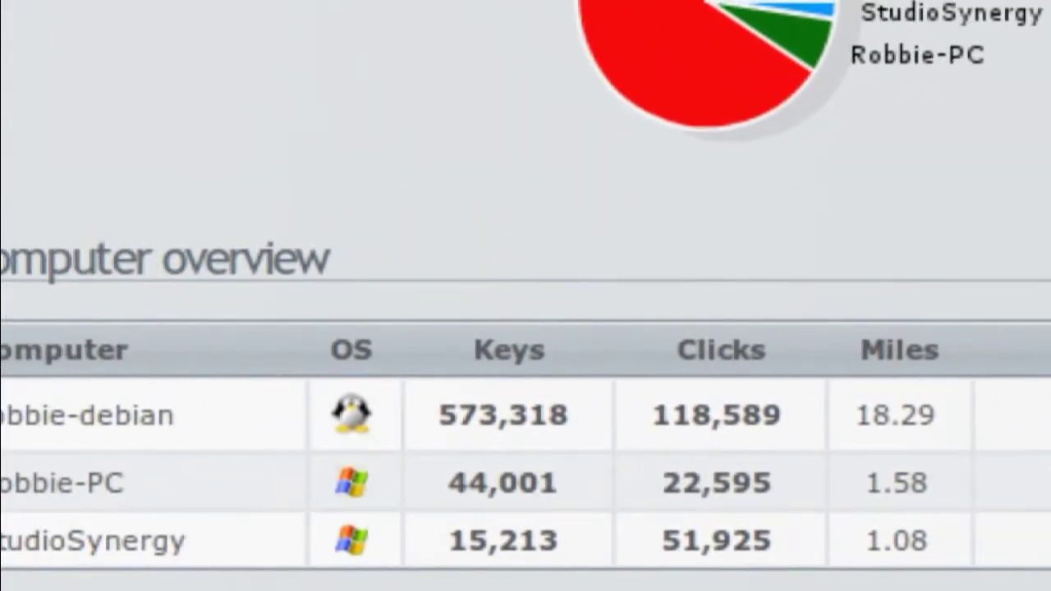
double_click(606, 395)
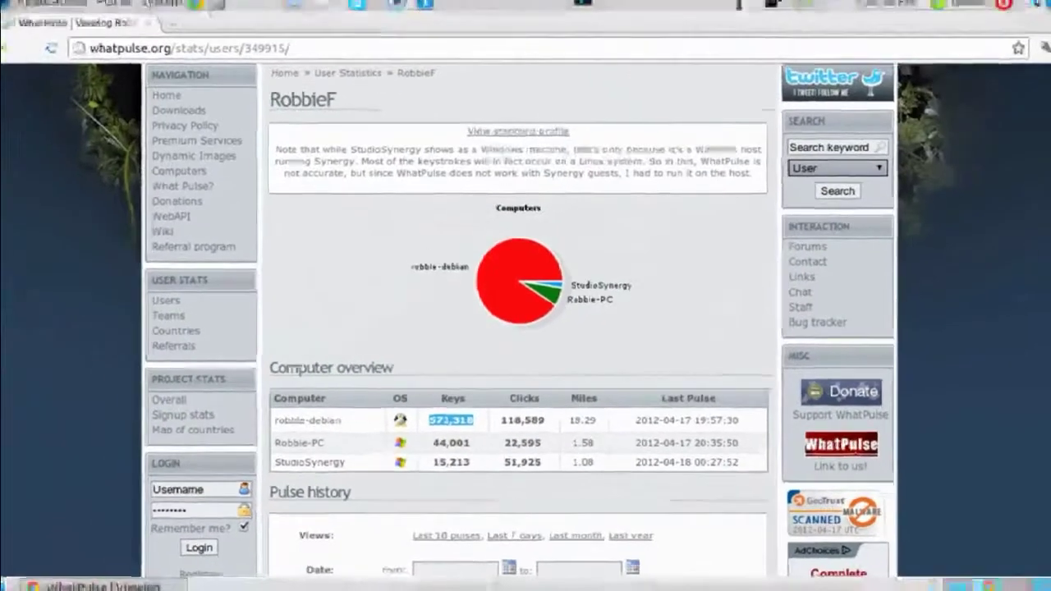
scroll(517, 180, up, 1)
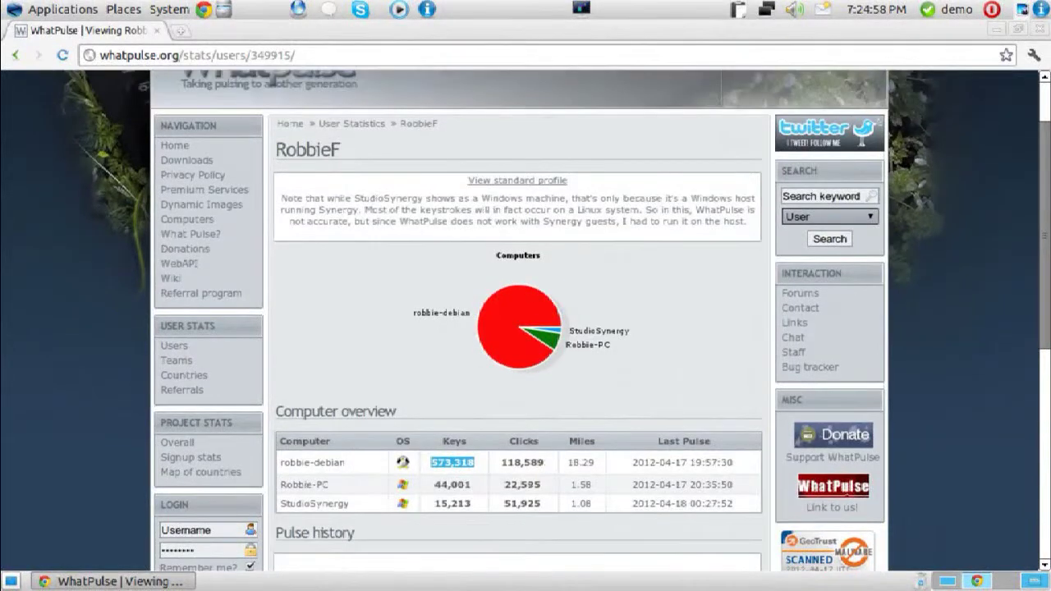
Browse the member's standard profile and pulse history, then close the Chrome window
click(518, 180)
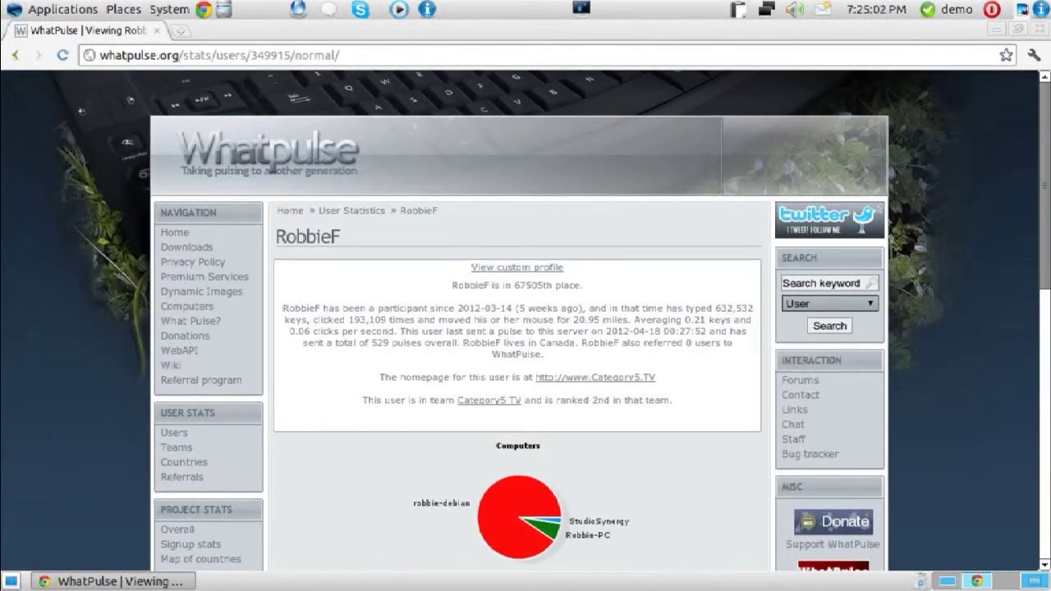
scroll(575, 345, down, 1)
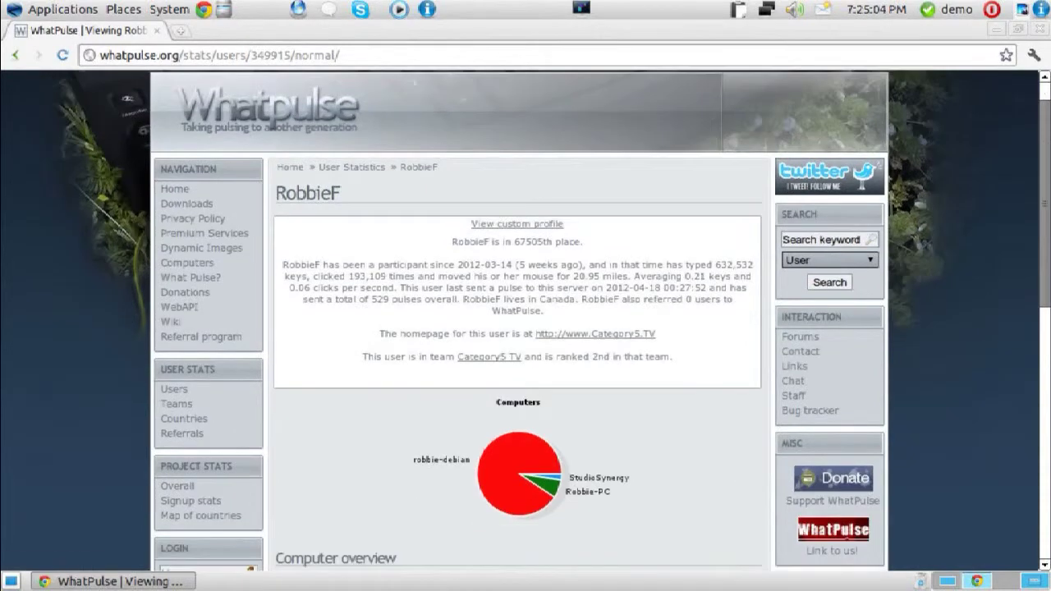
scroll(575, 345, down, 11)
scroll(575, 345, down, 3)
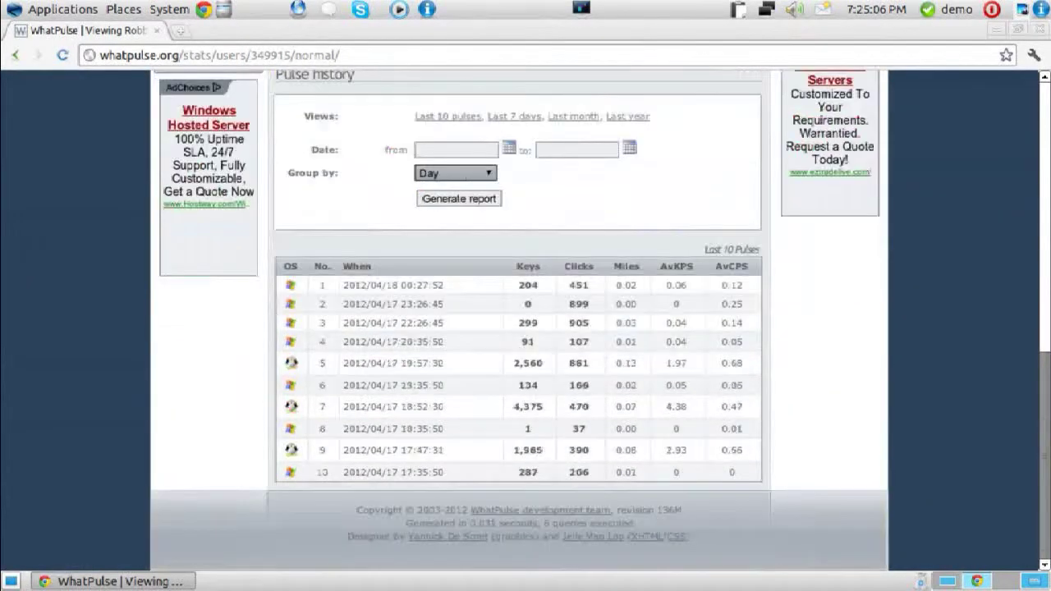
scroll(575, 345, up, 15)
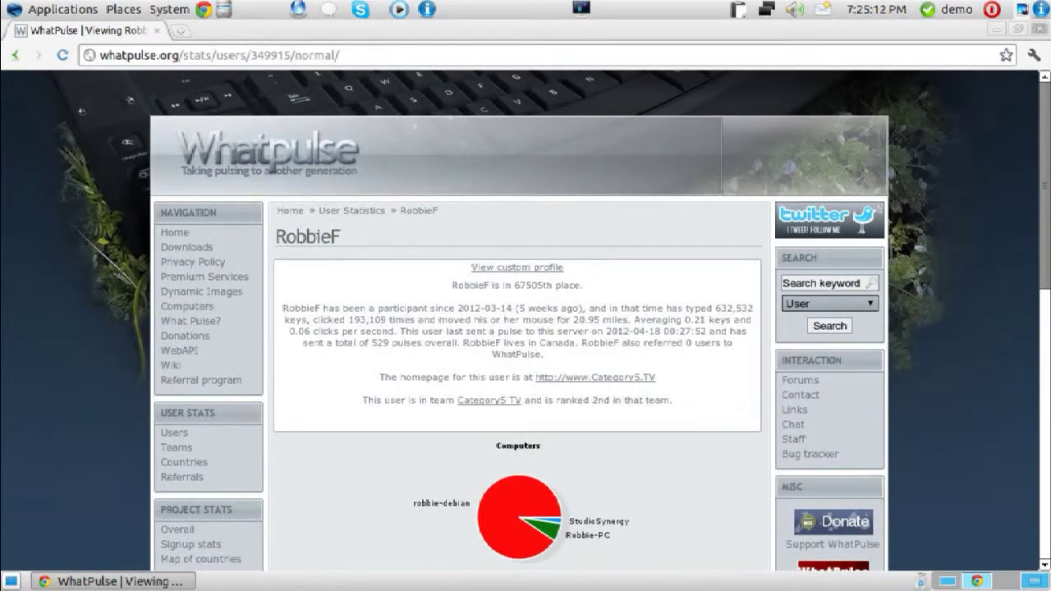
key(ctrl+w)
Launch Startup Applications from System > Preferences and edit the WhatPulse entry
click(169, 9)
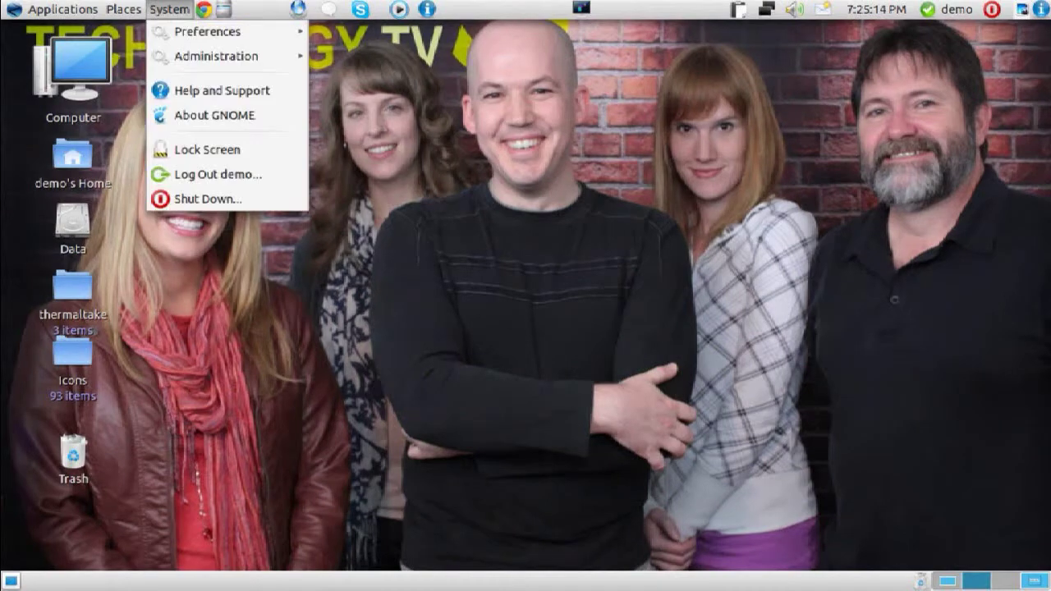
mouse_move(216, 56)
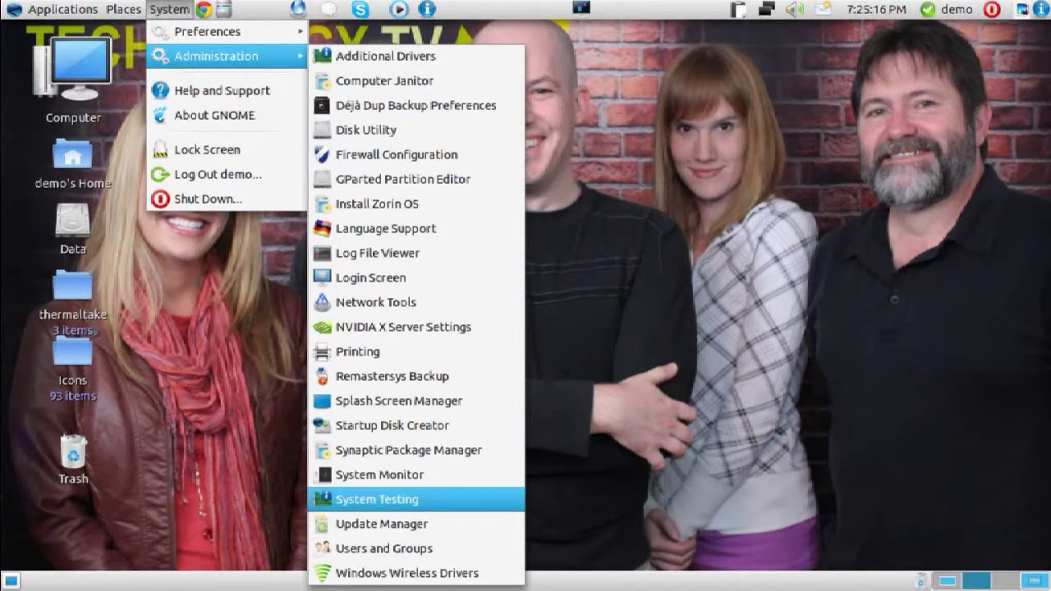
mouse_move(207, 32)
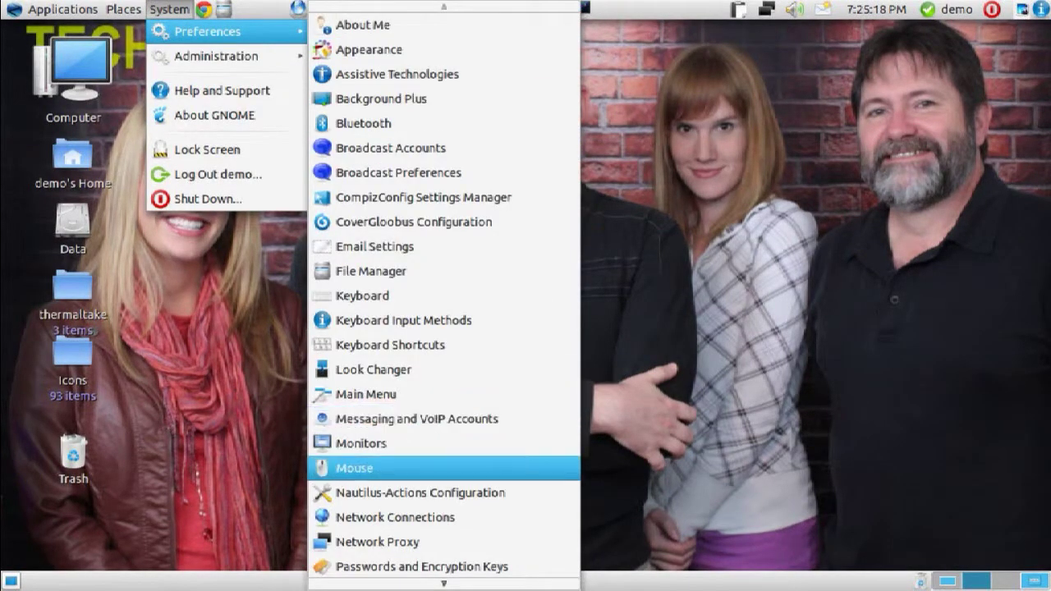
mouse_move(443, 583)
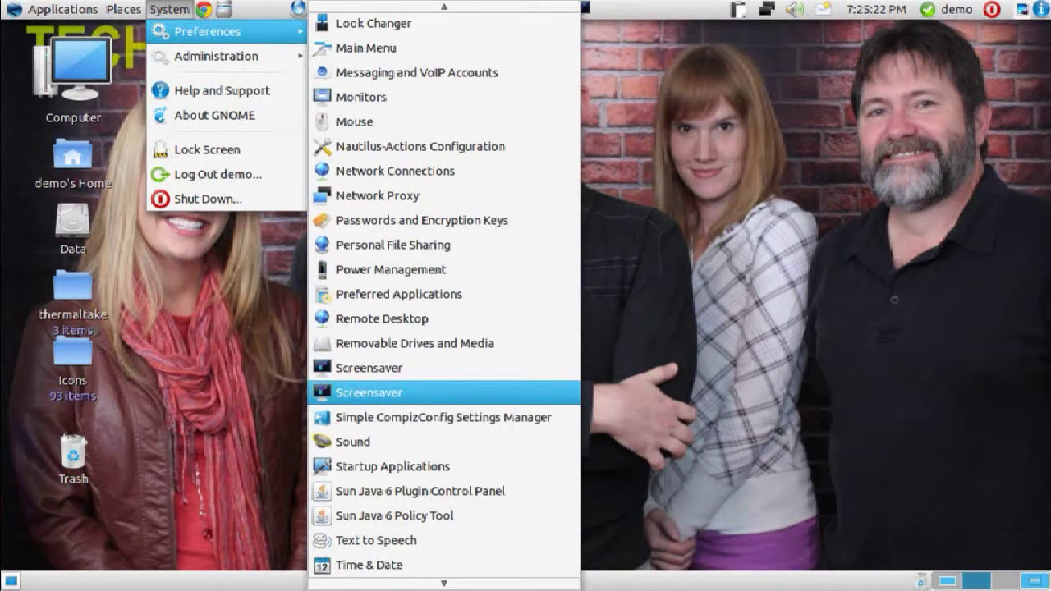
click(550, 466)
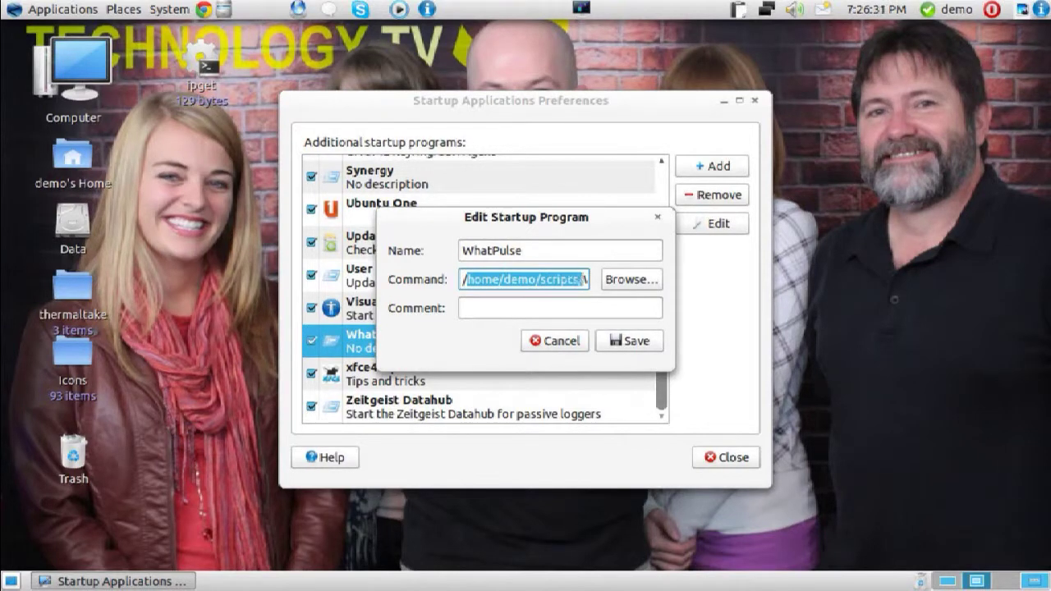
Keep the name WhatPulse and prefix its command with 'sleep 30 &&'
text(WhatPulse)
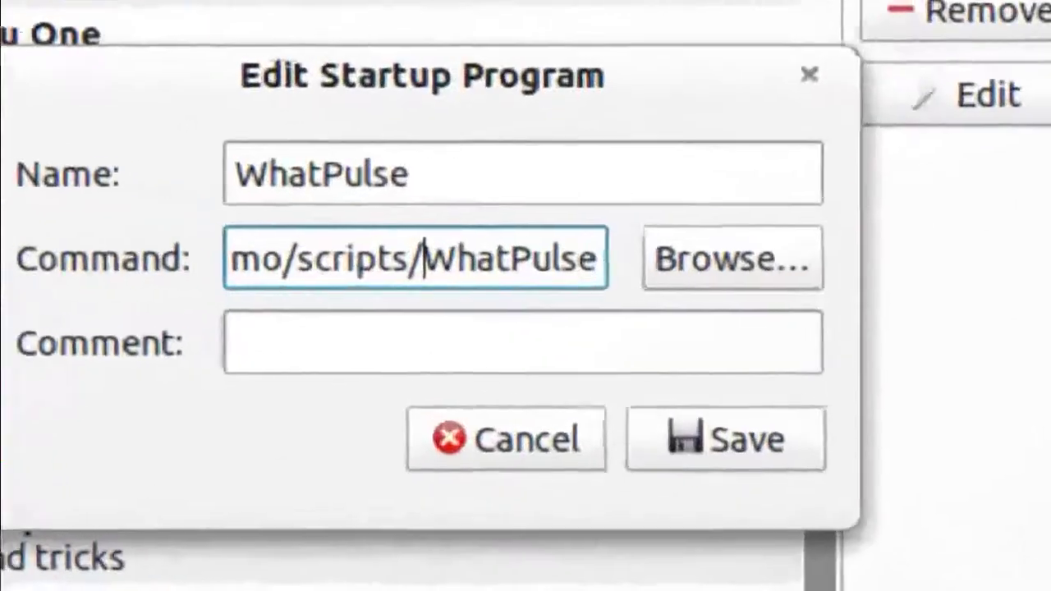
key(Left)
key(Left)
key(Left)
key(Left)
key(Left)
key(Left)
key(Left)
key(Left)
key(Left)
key(Left)
key(Left)
key(Left)
key(Left)
key(Left)
key(Left)
key(Left)
key(Left)
key(Left)
key(Left)
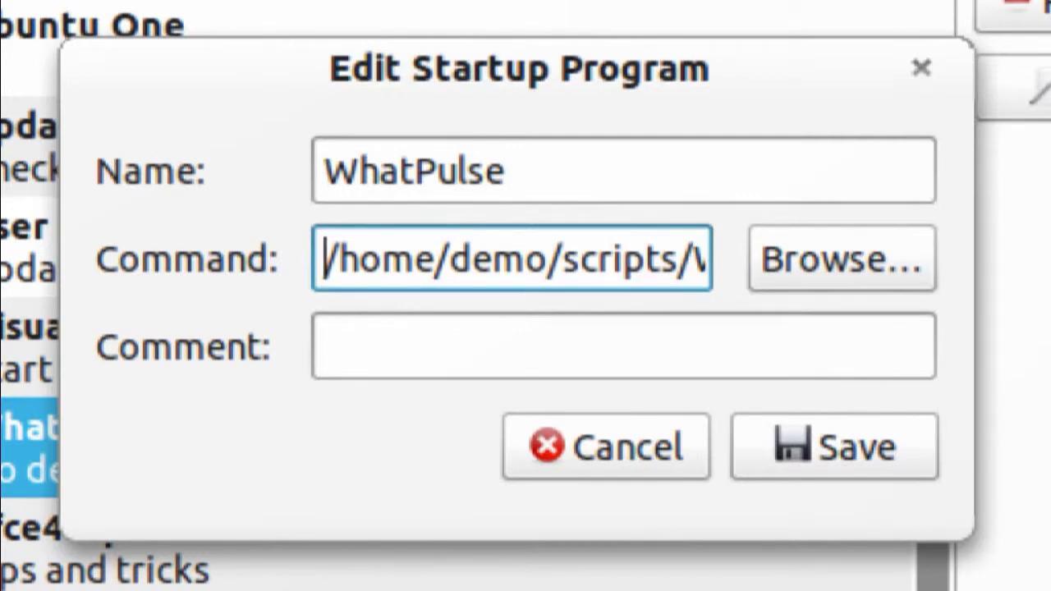
text(sleep )
text(30 &&)
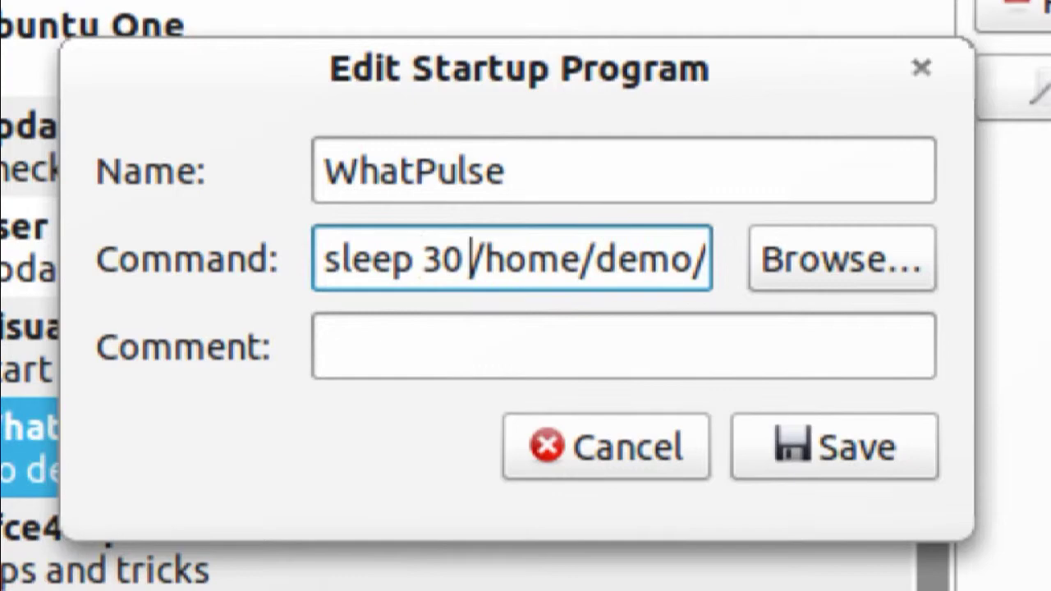